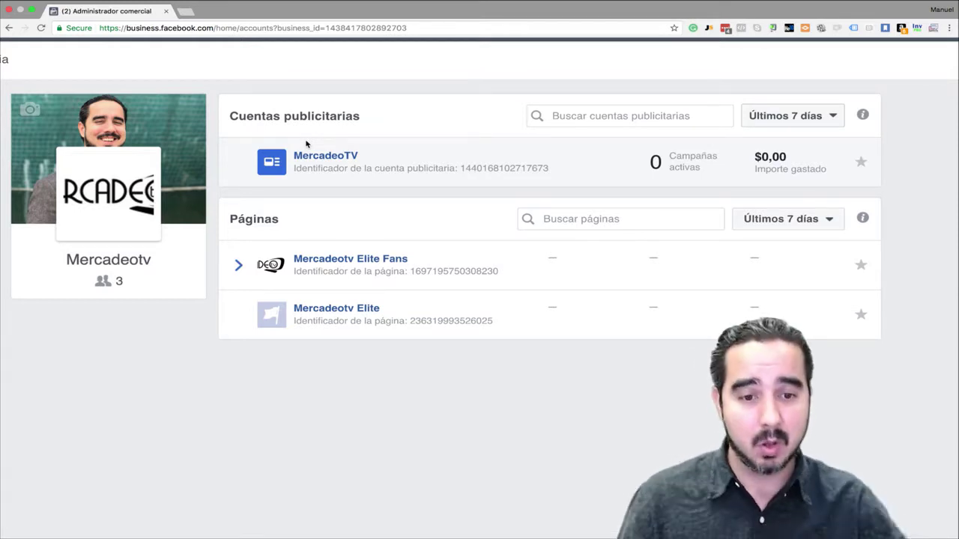
Examine the posts of the Mercadeotv Elite Fans page and the date range options for the ad accounts
{"action": "left_click", "coordinate": [246, 274]}
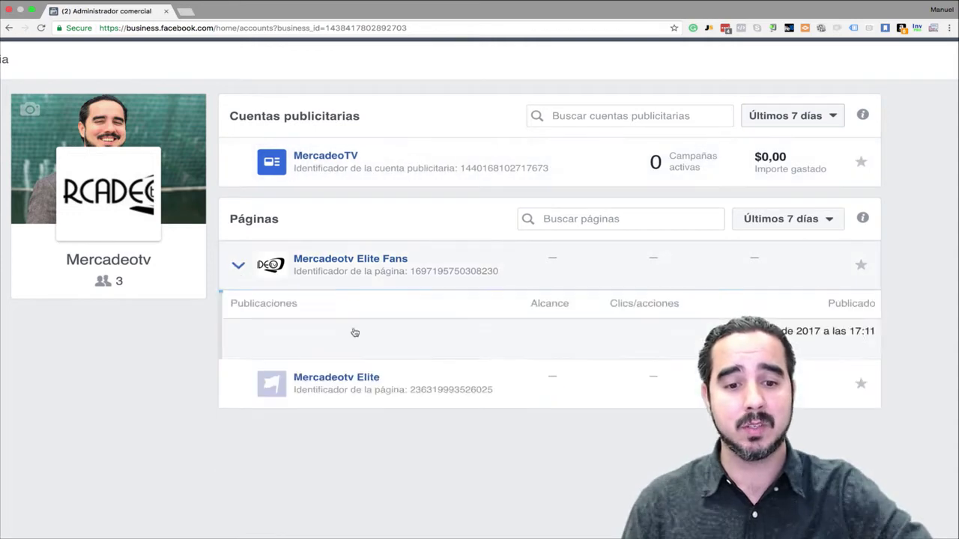
{"action": "scroll", "coordinate": [376, 349], "scroll_direction": "down", "scroll_amount": 1}
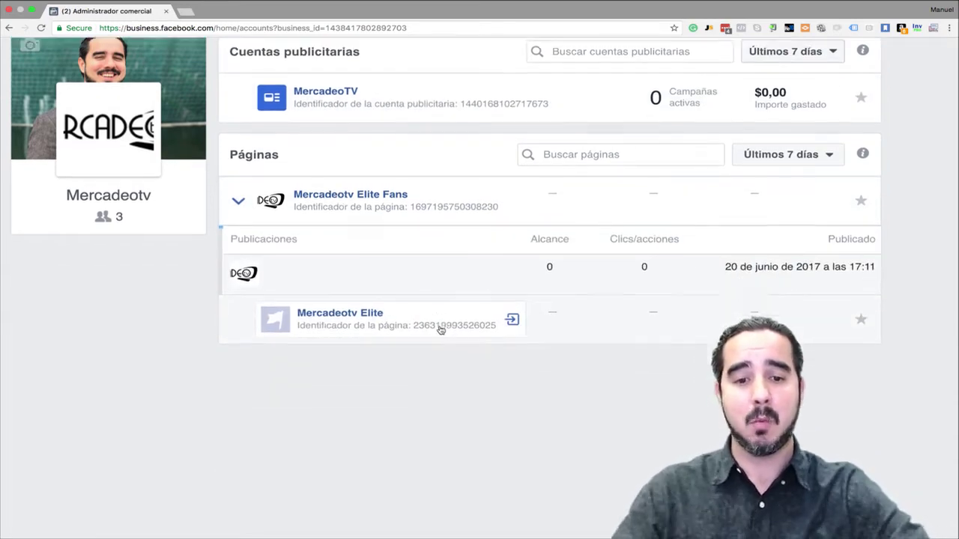
{"action": "scroll", "coordinate": [257, 244], "scroll_direction": "up", "scroll_amount": 2}
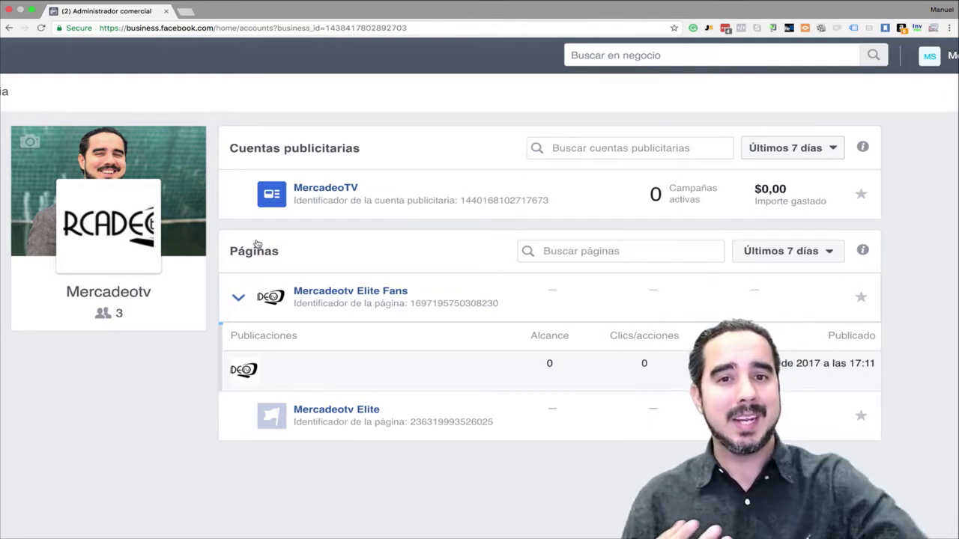
{"action": "left_click", "coordinate": [786, 148]}
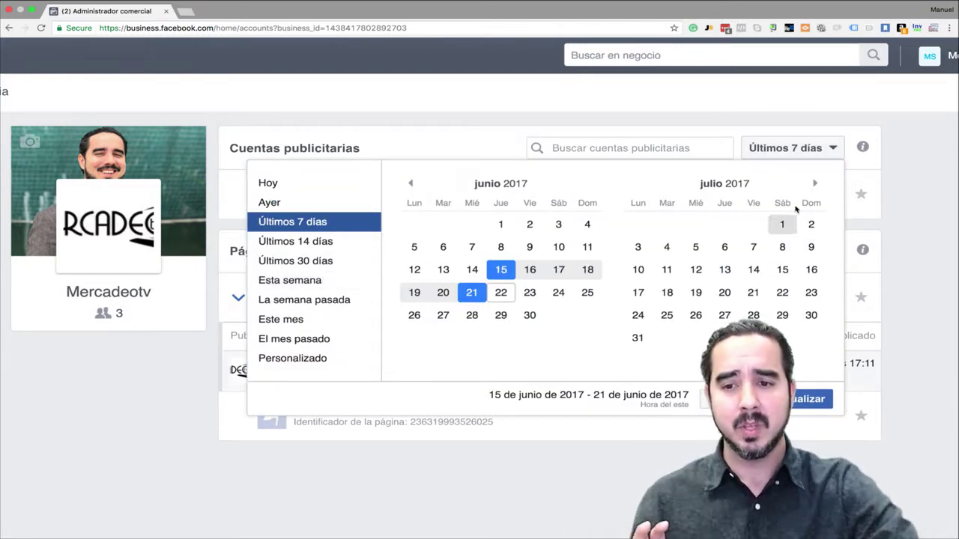
Open the Administrador de anuncios from the Business Manager's frequently used tools
{"action": "scroll", "coordinate": [87, 308], "scroll_direction": "left", "scroll_amount": 3}
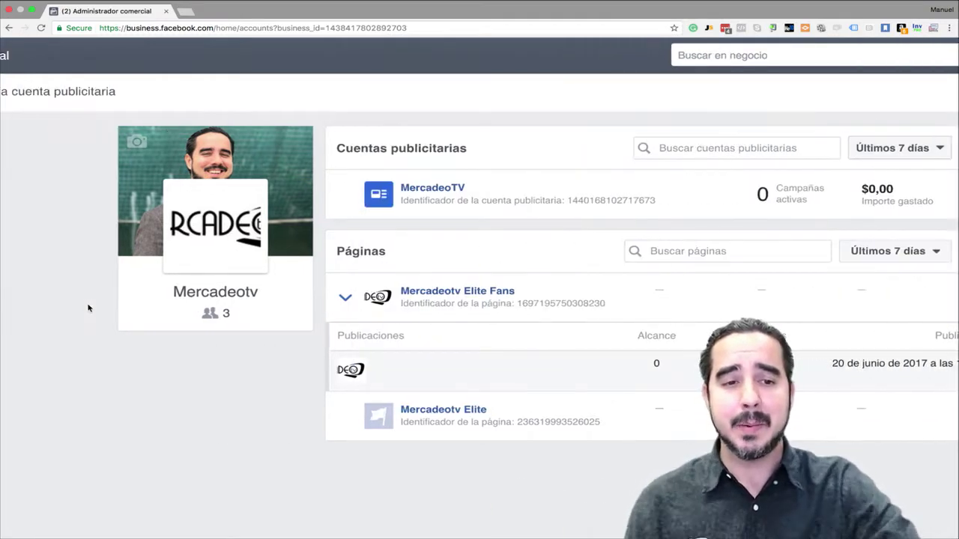
{"action": "scroll", "coordinate": [88, 308], "scroll_direction": "left", "scroll_amount": 3}
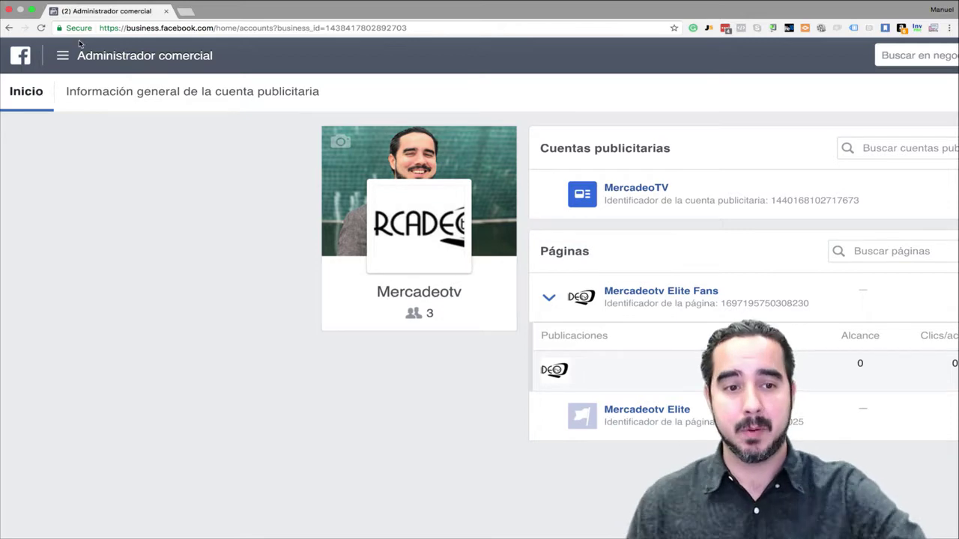
{"action": "left_click", "coordinate": [62, 56]}
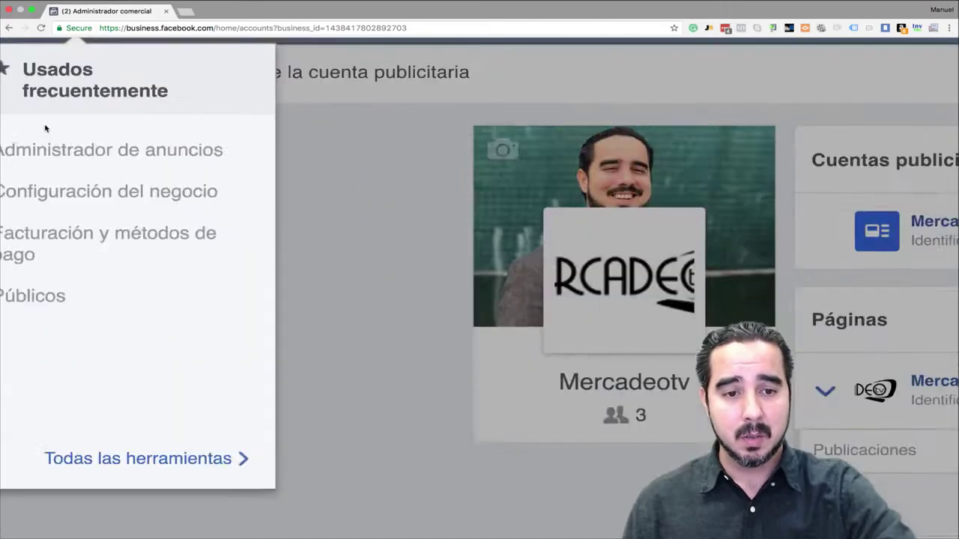
{"action": "scroll", "coordinate": [54, 182], "scroll_direction": "up", "scroll_amount": 2}
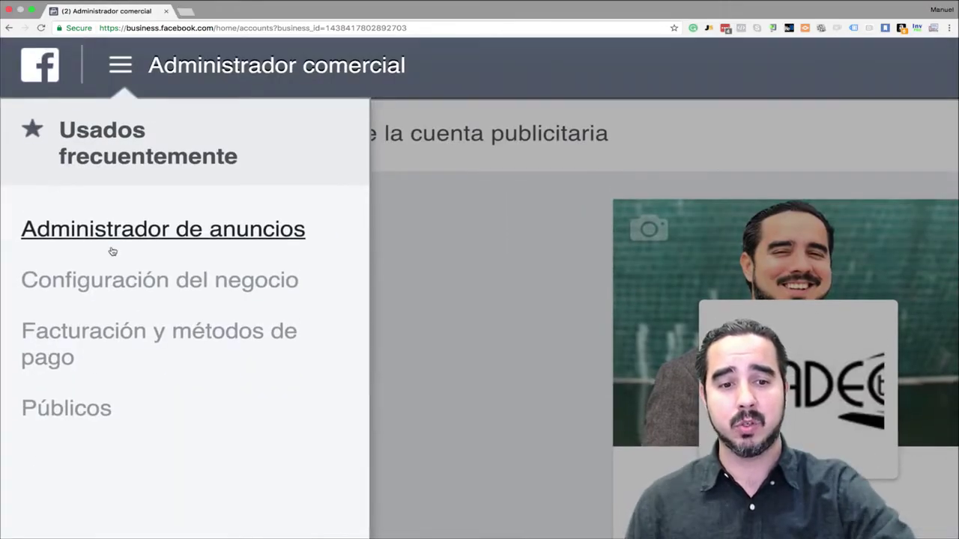
{"action": "left_click", "coordinate": [142, 233]}
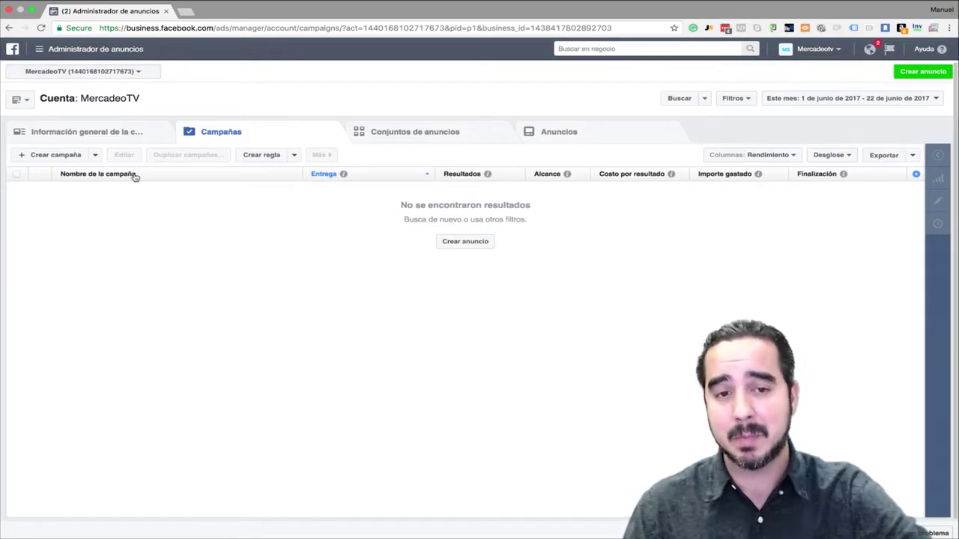
Look through the available ad accounts and select MercadeoTV as the active one
{"action": "left_click", "coordinate": [94, 71]}
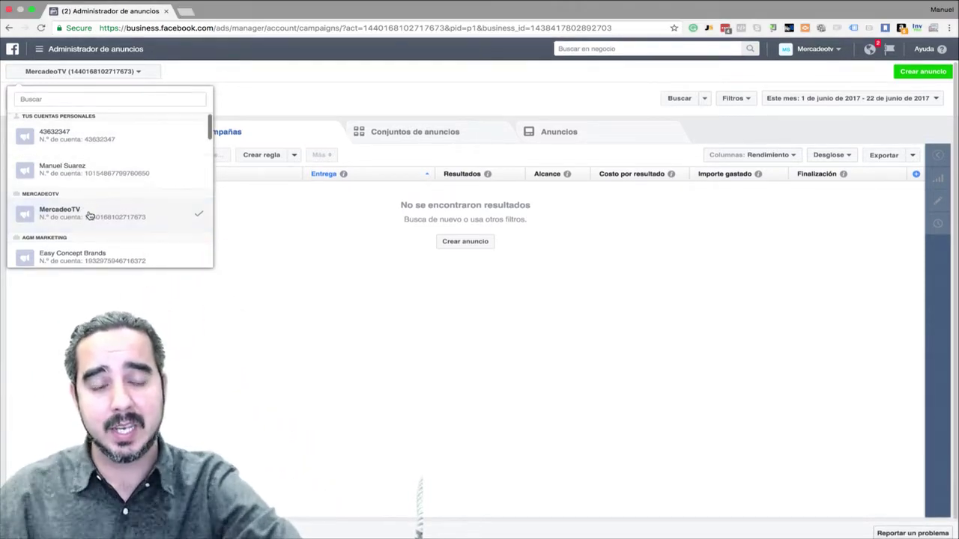
{"action": "scroll", "coordinate": [89, 215], "scroll_direction": "down", "scroll_amount": 1}
{"action": "scroll", "coordinate": [88, 215], "scroll_direction": "down", "scroll_amount": 3}
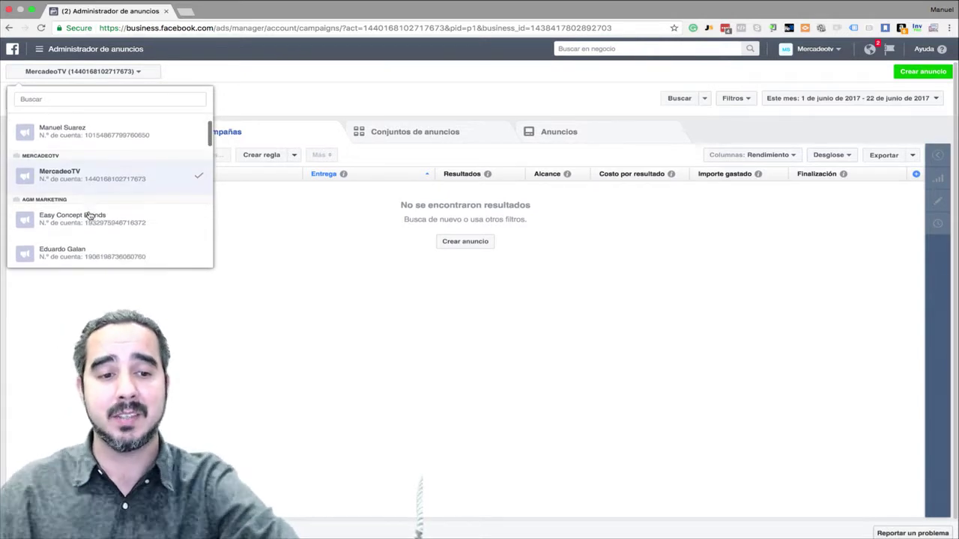
{"action": "left_click", "coordinate": [88, 179]}
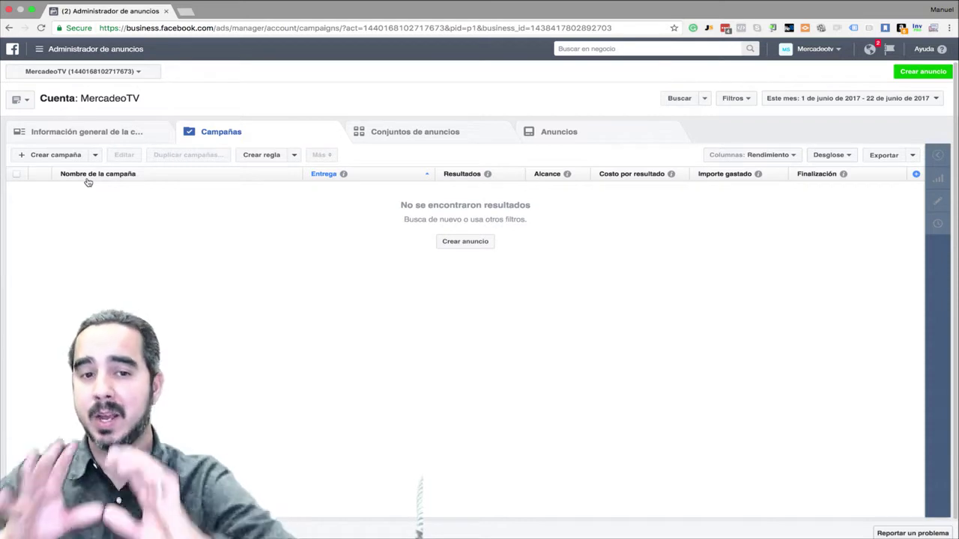
{"action": "left_click", "coordinate": [50, 154]}
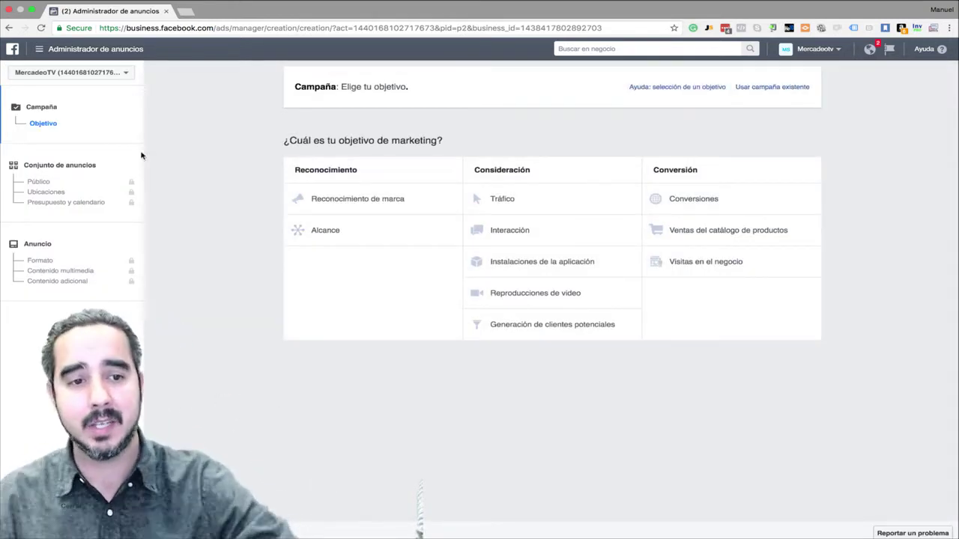
{"action": "left_click", "coordinate": [41, 50]}
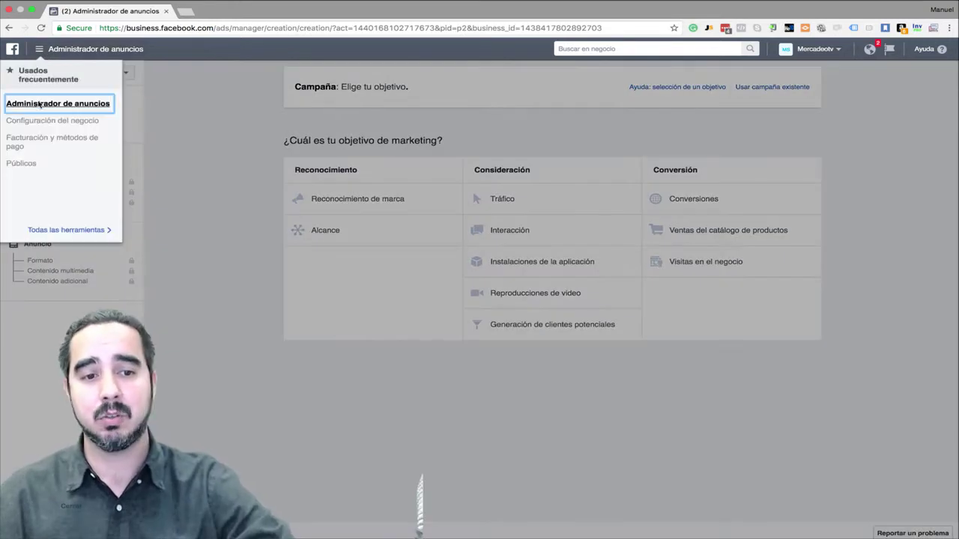
{"action": "left_click", "coordinate": [37, 105]}
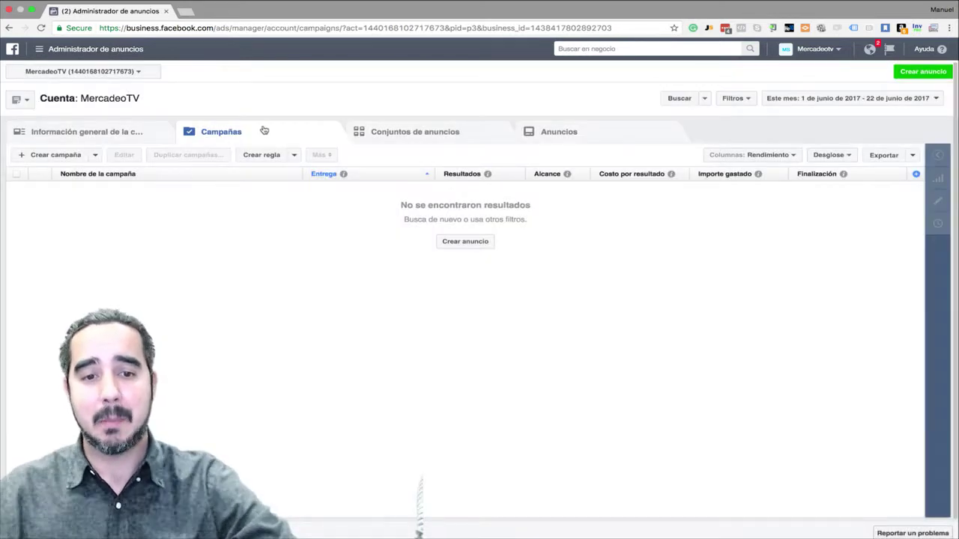
Show the account's ads list and set its date range to Duración total
{"action": "left_click", "coordinate": [426, 134]}
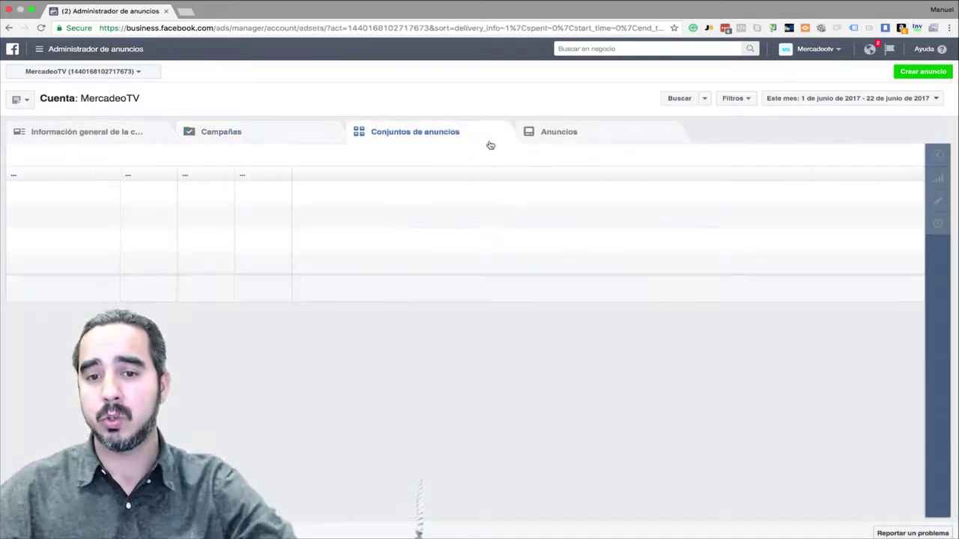
{"action": "left_click", "coordinate": [578, 134]}
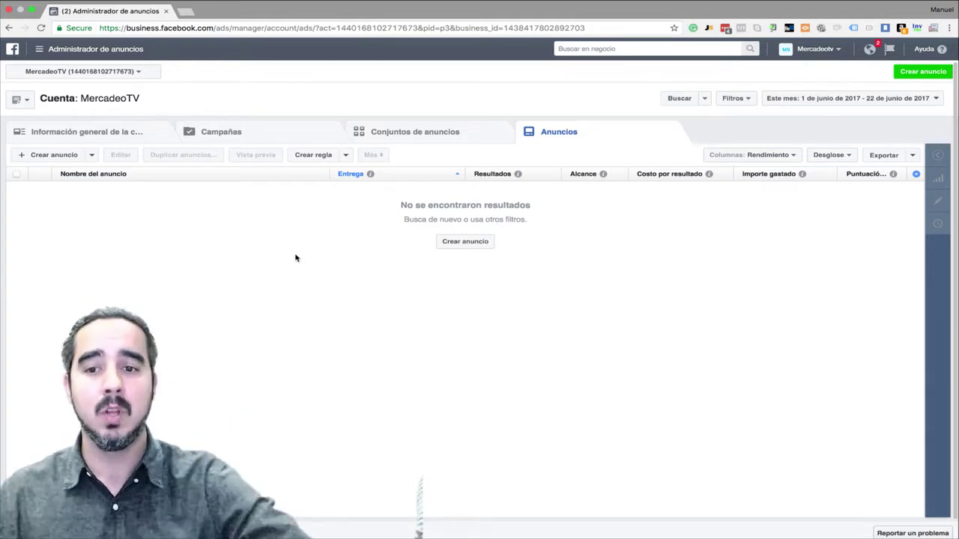
{"action": "left_click", "coordinate": [828, 104]}
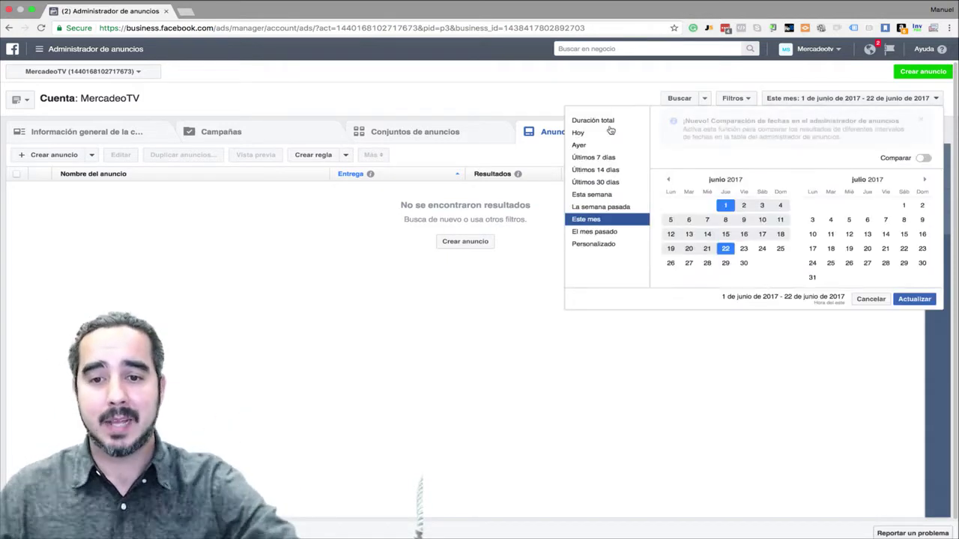
{"action": "left_click", "coordinate": [592, 182]}
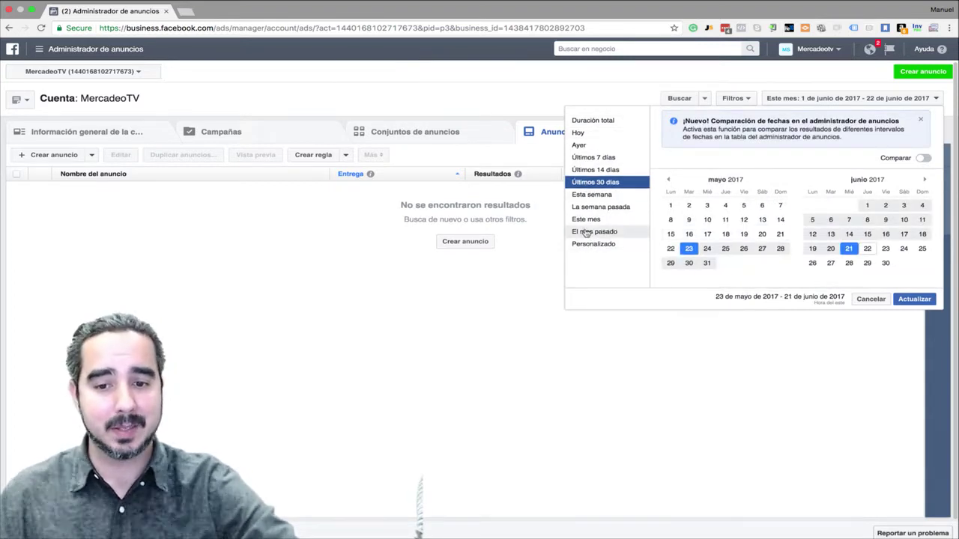
{"action": "left_click", "coordinate": [589, 233]}
{"action": "left_click", "coordinate": [591, 197]}
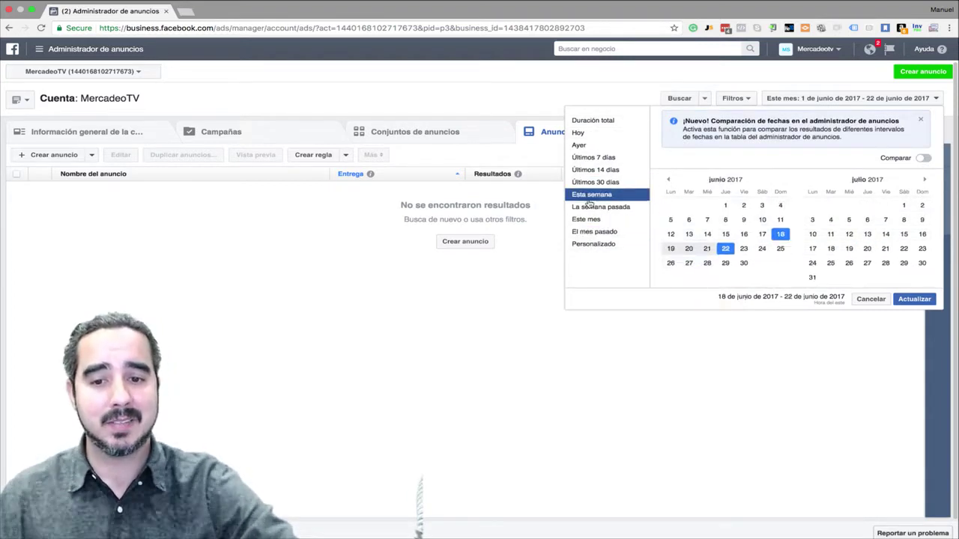
{"action": "left_click", "coordinate": [592, 120]}
{"action": "left_click", "coordinate": [910, 300]}
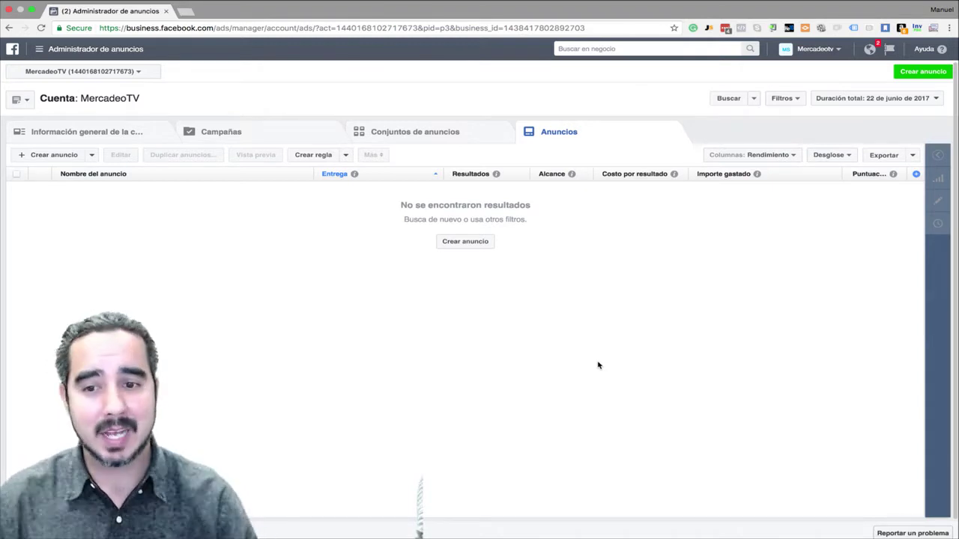
Review the column presets available for the ads table, leaving the current selection in place
{"action": "left_click", "coordinate": [765, 155]}
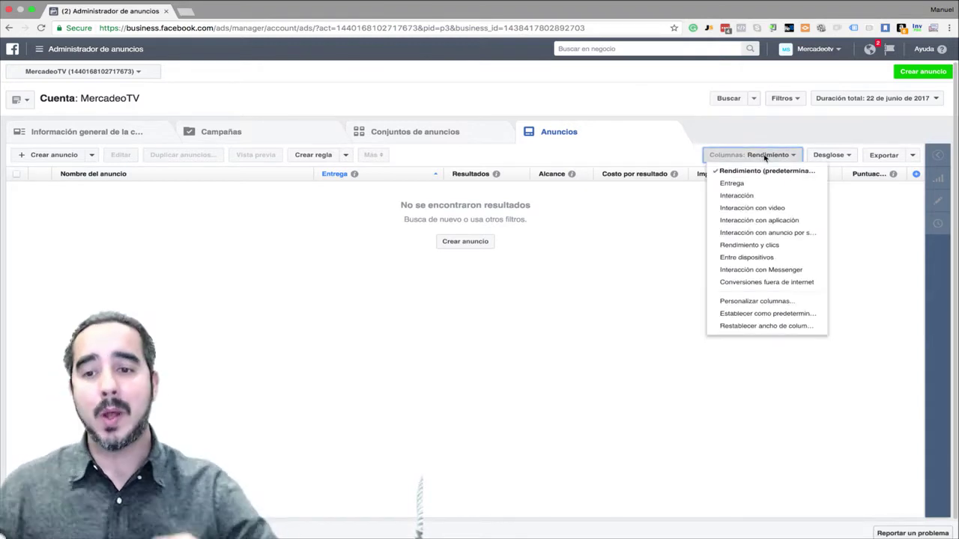
{"action": "left_click", "coordinate": [580, 260]}
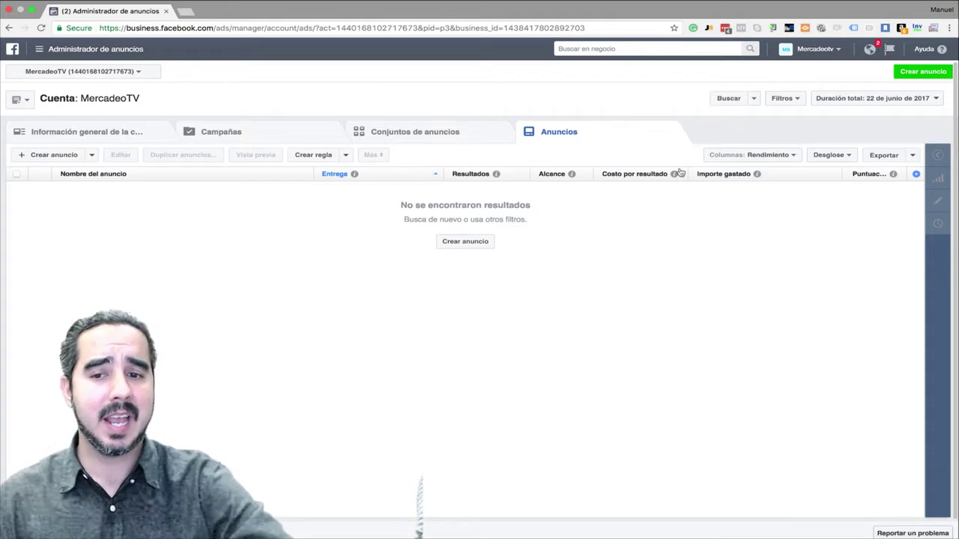
{"action": "left_click", "coordinate": [756, 155]}
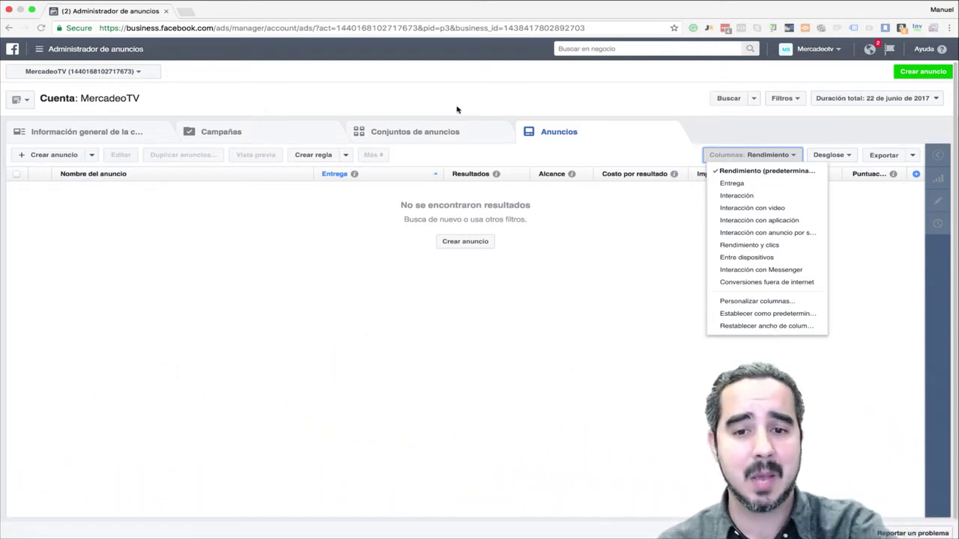
{"action": "left_click_drag", "start_coordinate": [271, 230], "coordinate": [554, 11]}
{"action": "left_click", "coordinate": [541, 97]}
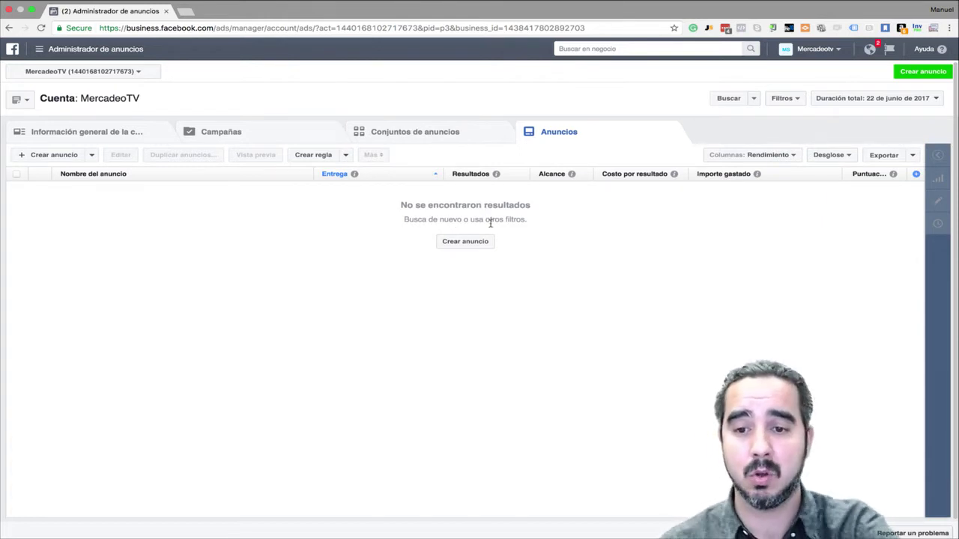
{"action": "left_click", "coordinate": [767, 154]}
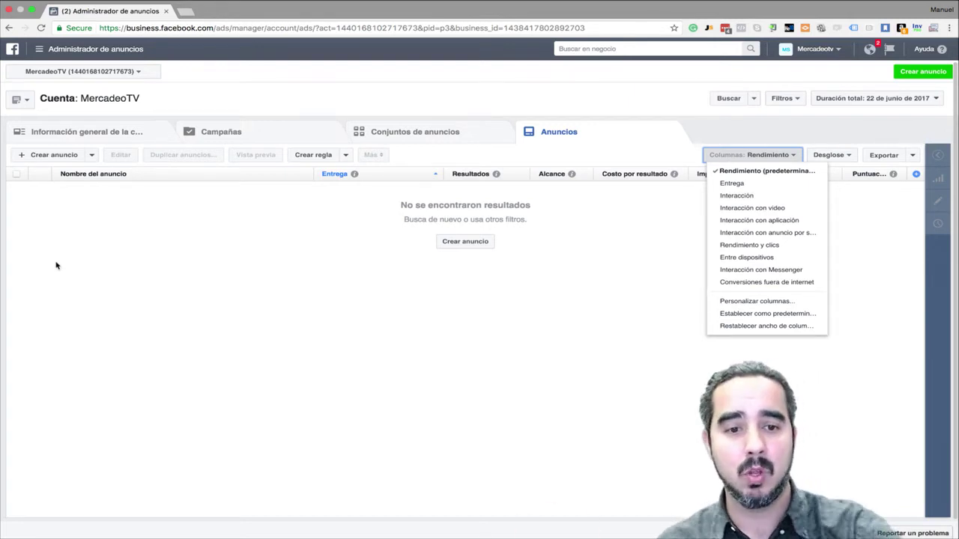
{"action": "left_click", "coordinate": [121, 240]}
View the account's campaigns, ad sets and ads lists one after another
{"action": "left_click", "coordinate": [252, 132]}
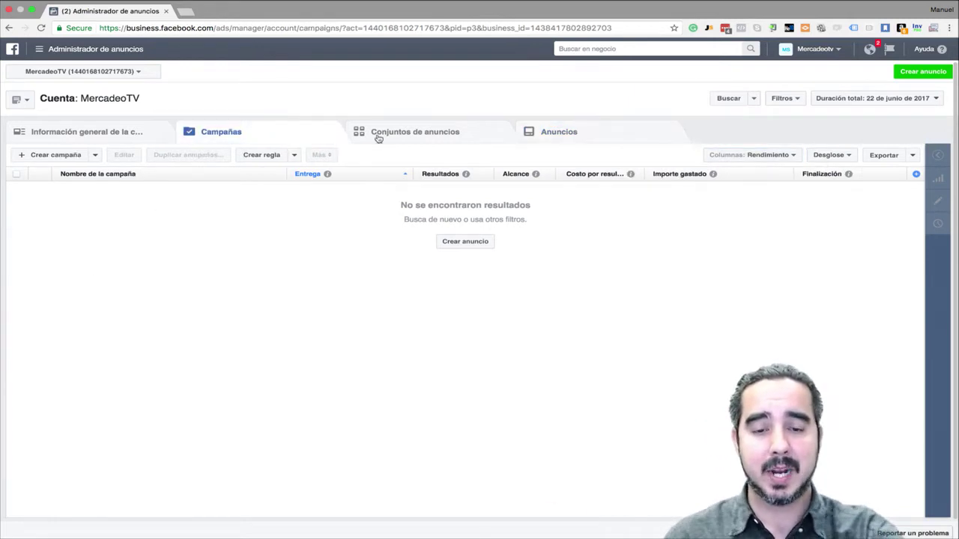
{"action": "left_click", "coordinate": [442, 133]}
{"action": "left_click", "coordinate": [603, 130]}
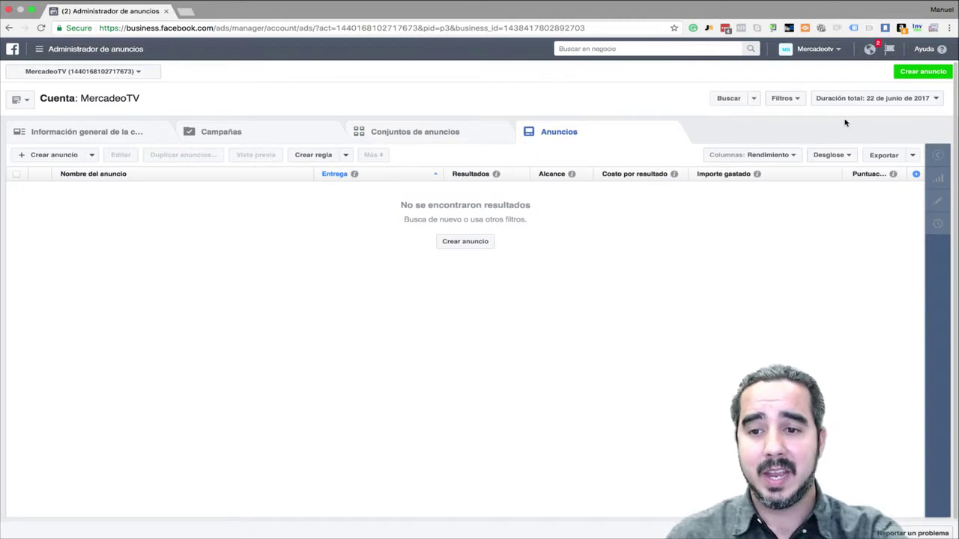
Examine the date range, filter and search-by options available for the ads list
{"action": "left_click", "coordinate": [878, 99]}
{"action": "left_click", "coordinate": [786, 98]}
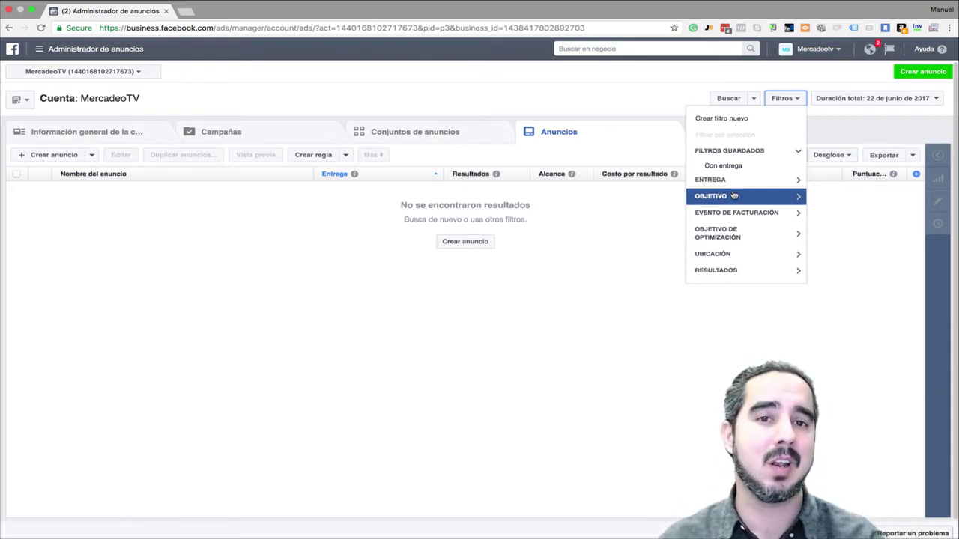
{"action": "left_click", "coordinate": [754, 98]}
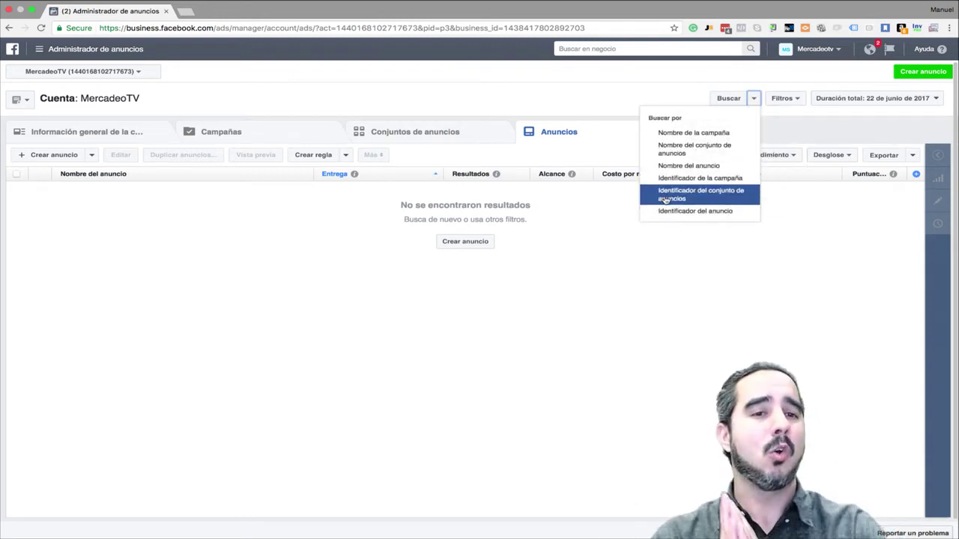
{"action": "left_click", "coordinate": [246, 383]}
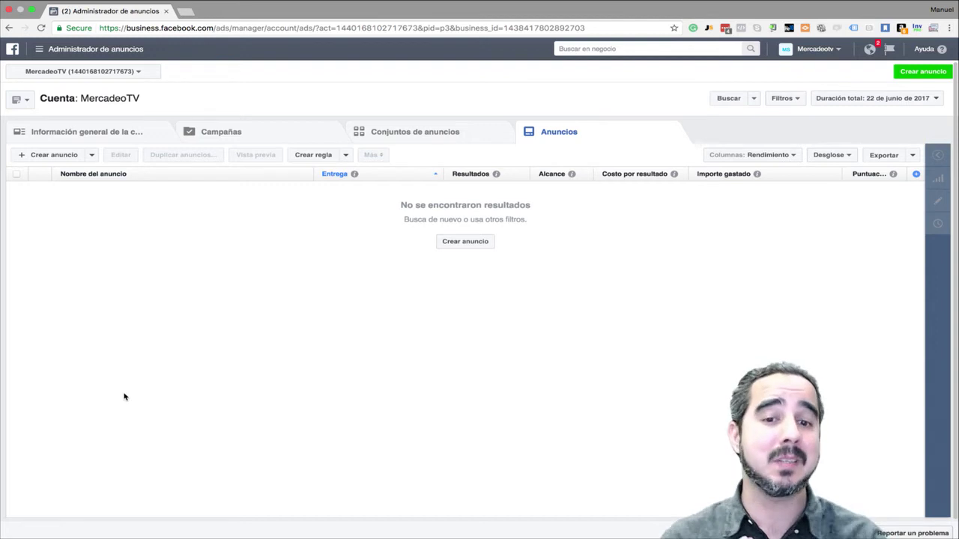
Start creating a new ad in the MercadeoTV account
{"action": "left_click", "coordinate": [472, 241]}
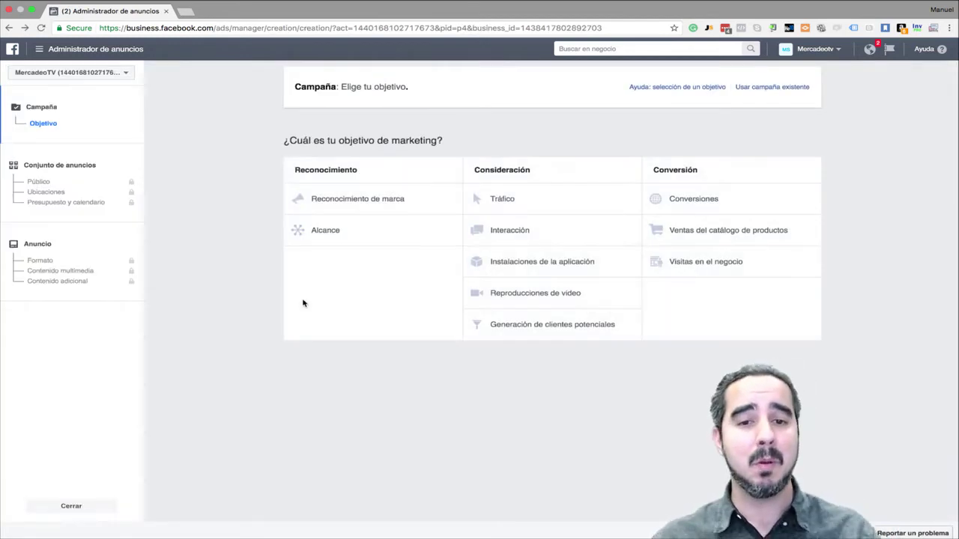